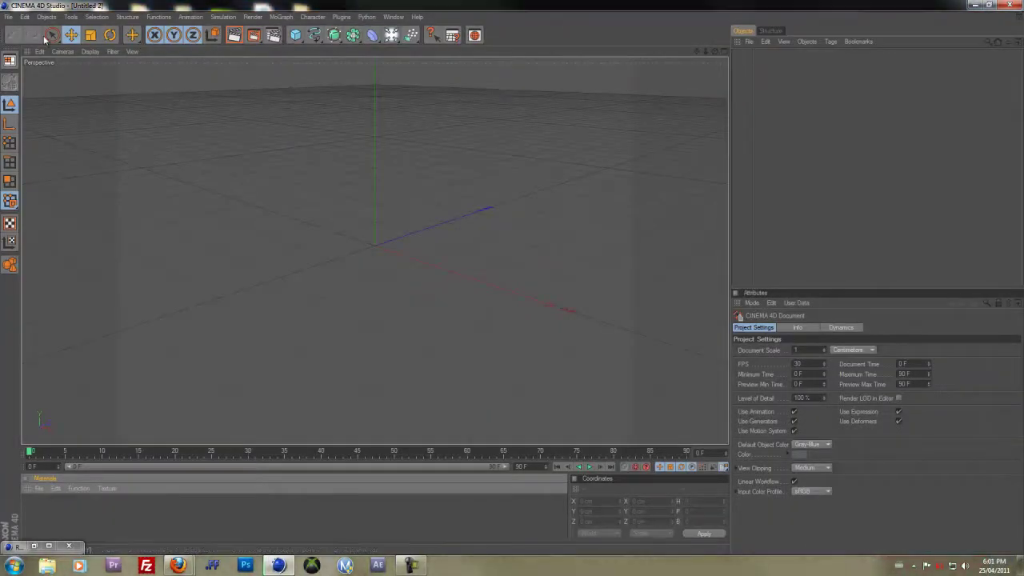
Add a cube and shrink it to about 78 × 70 × 77 cm in X, Y and Z
click(295, 36)
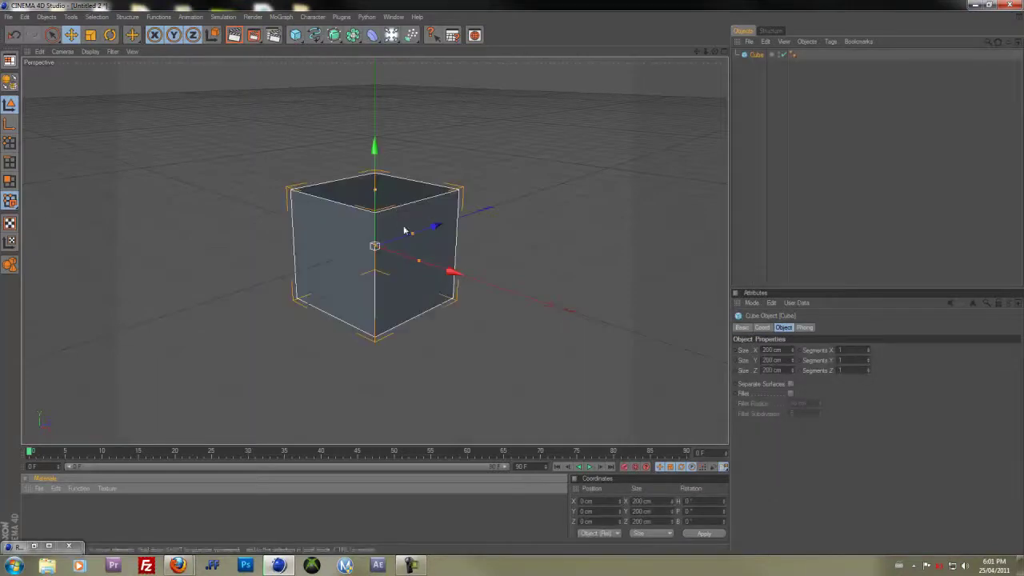
drag(414, 233, 390, 241)
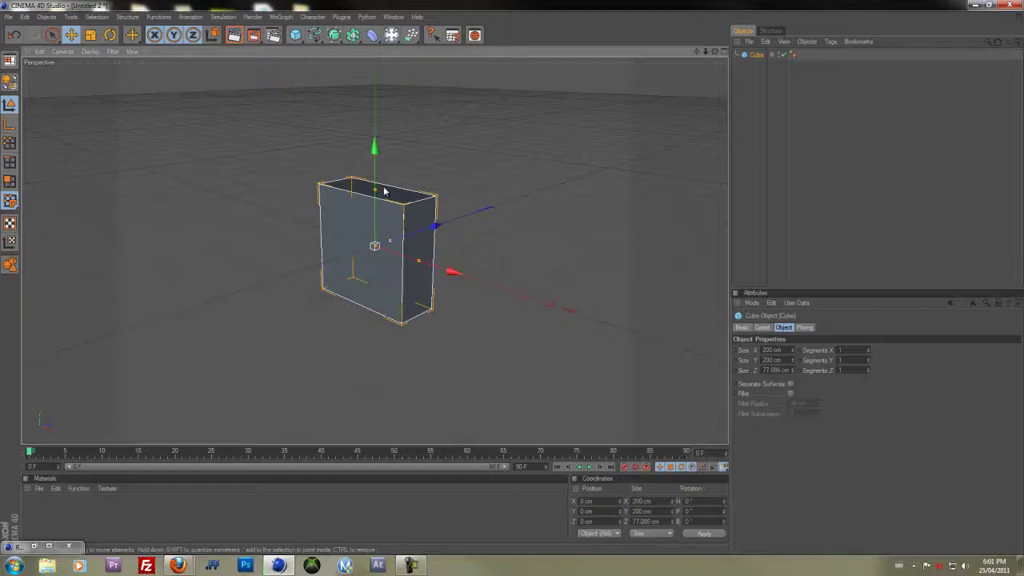
drag(381, 189, 512, 277)
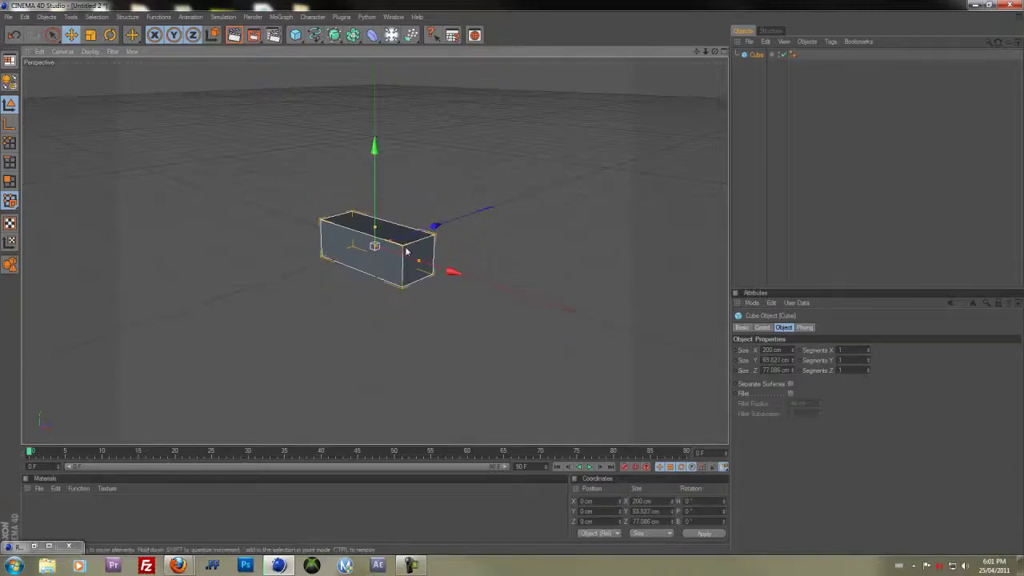
drag(408, 264, 513, 282)
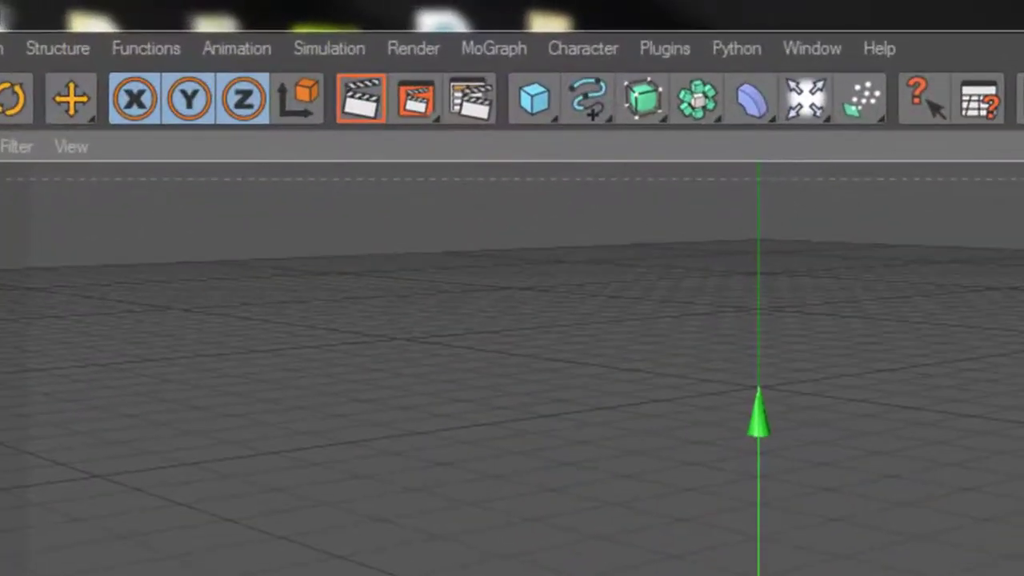
Add a MoGraph Cloner and make the cube its child
key(Delete)
click(499, 51)
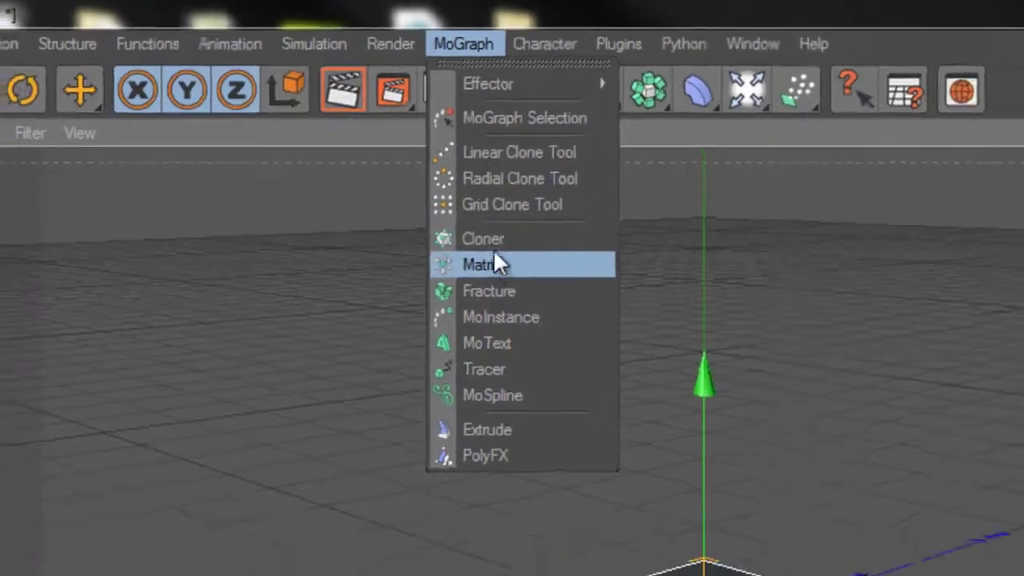
click(483, 239)
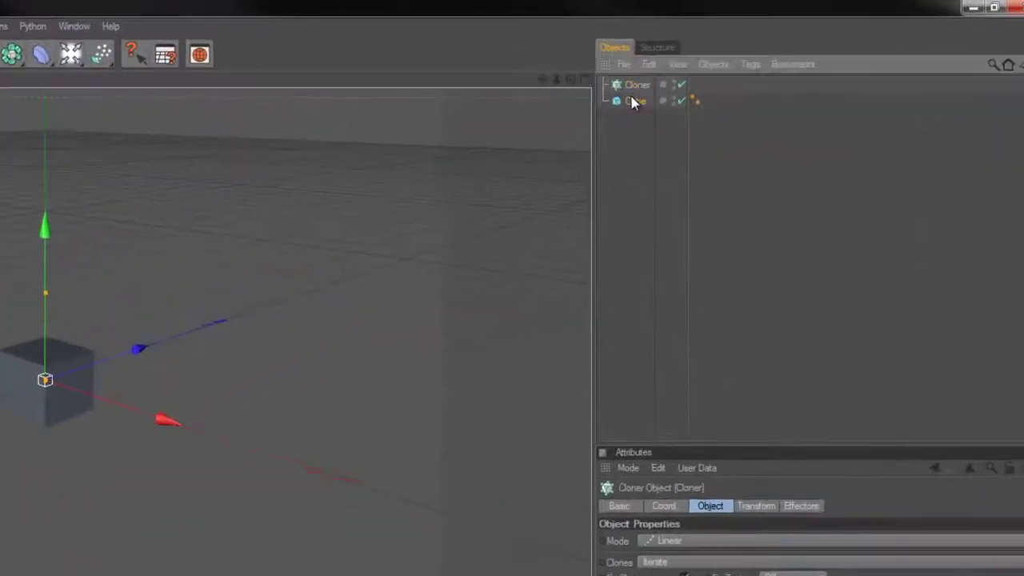
drag(632, 91, 633, 92)
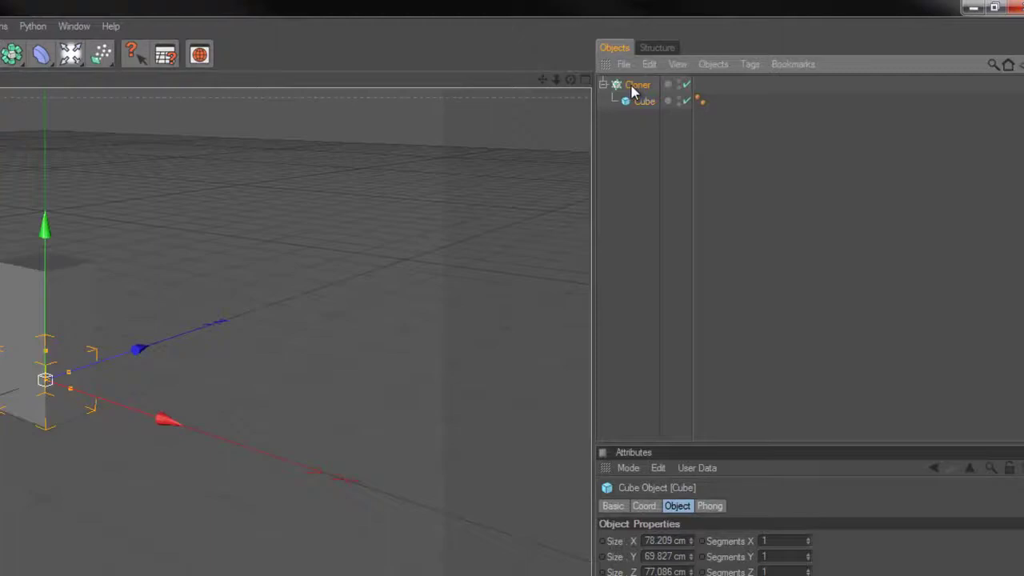
Set the Cloner's mode to Grid Array
click(634, 86)
click(510, 148)
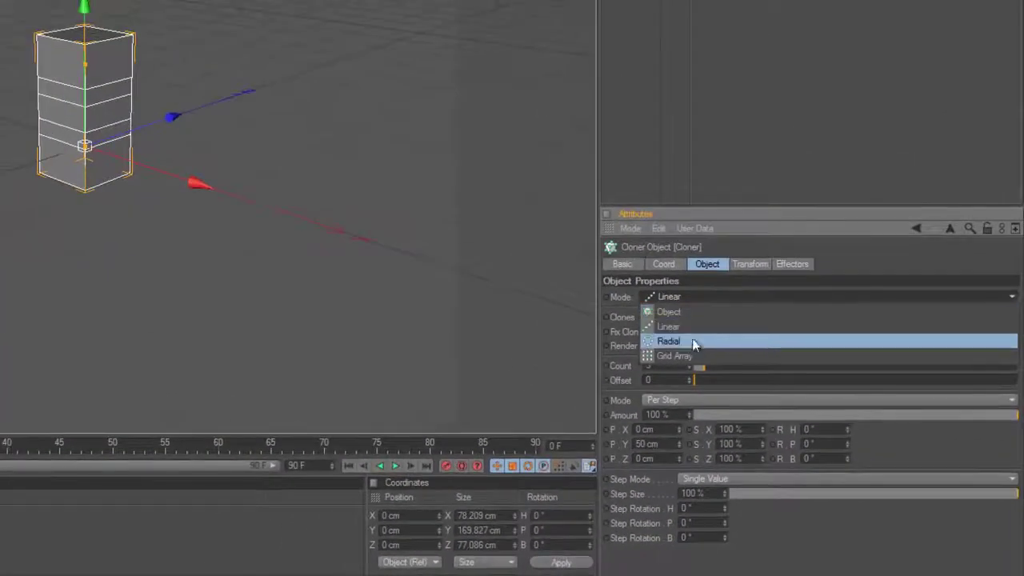
click(691, 353)
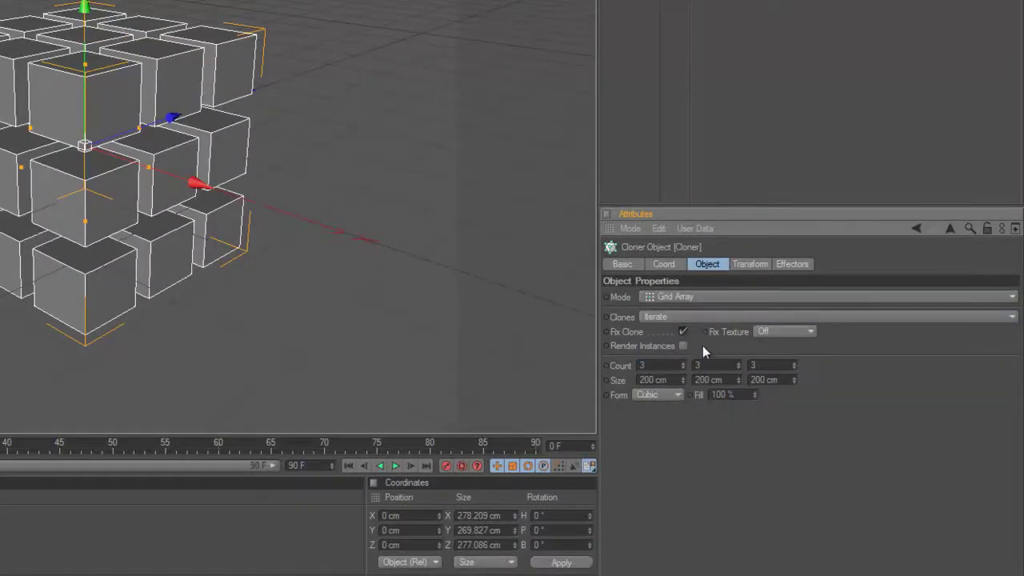
Set the Cloner's grid count to 6 × 6 × 6
click(684, 363)
click(684, 363)
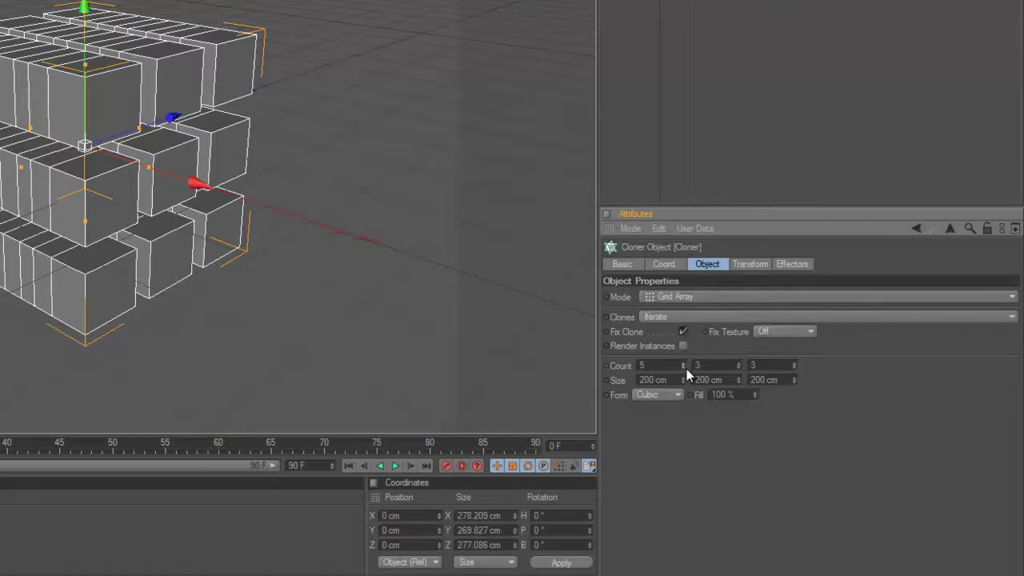
click(742, 362)
click(742, 363)
click(742, 363)
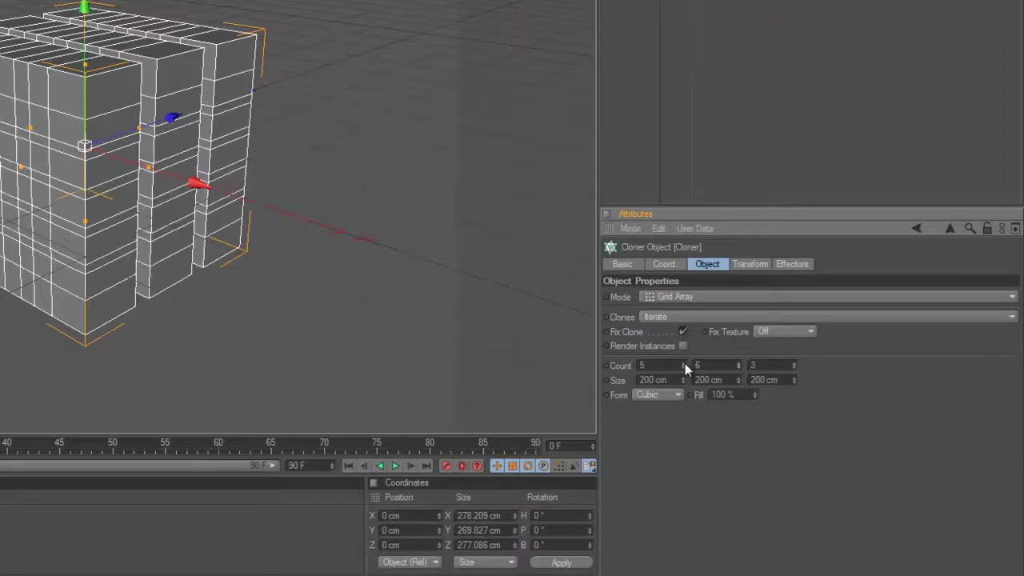
click(794, 363)
click(794, 362)
click(794, 362)
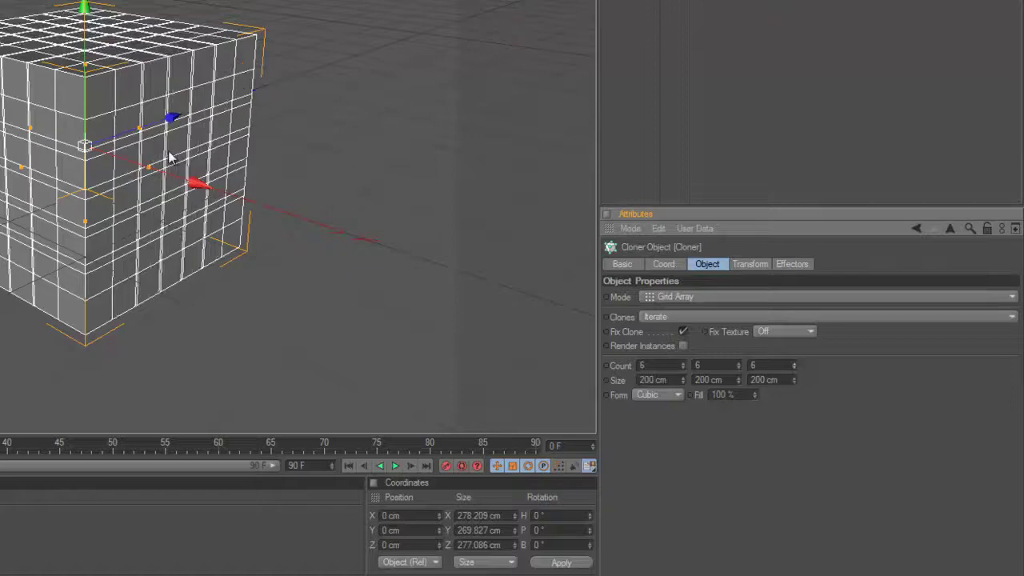
Stretch the Cloner's grid size to about 410 × 361 × 416 cm and render a preview of the view
drag(148, 167, 284, 201)
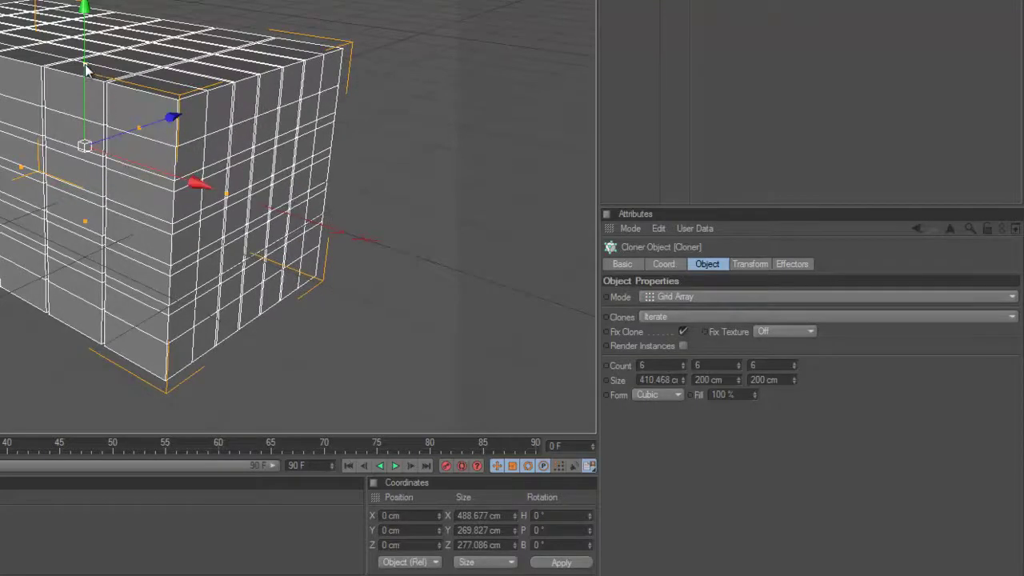
drag(86, 66, 282, 192)
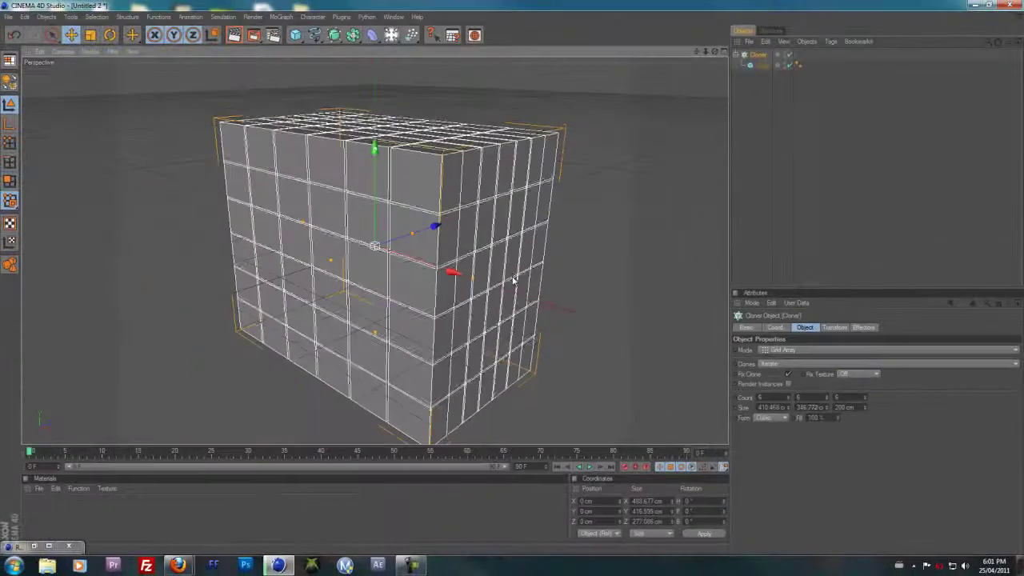
drag(513, 277, 513, 280)
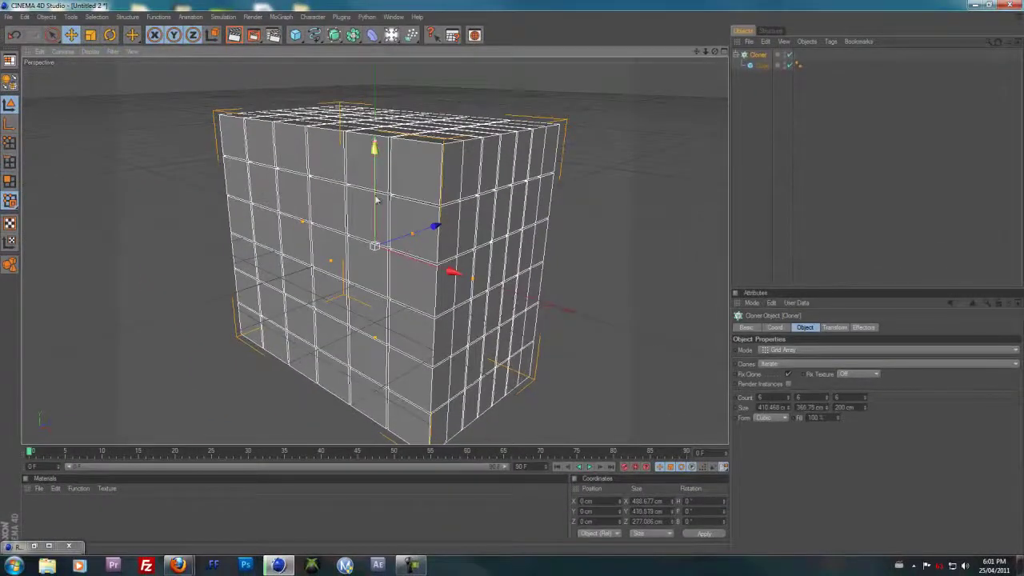
drag(332, 261, 281, 277)
drag(513, 282, 514, 282)
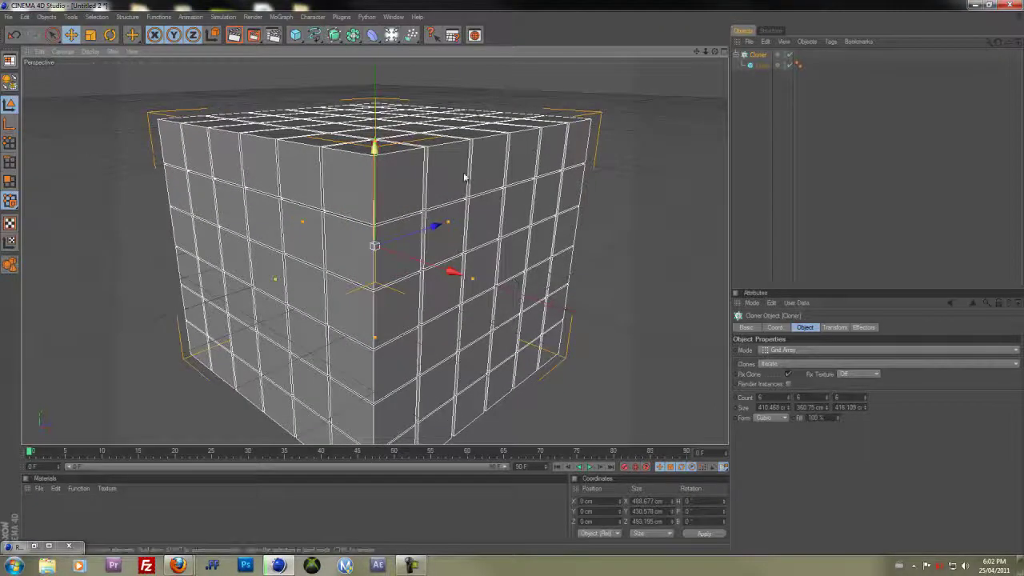
click(239, 36)
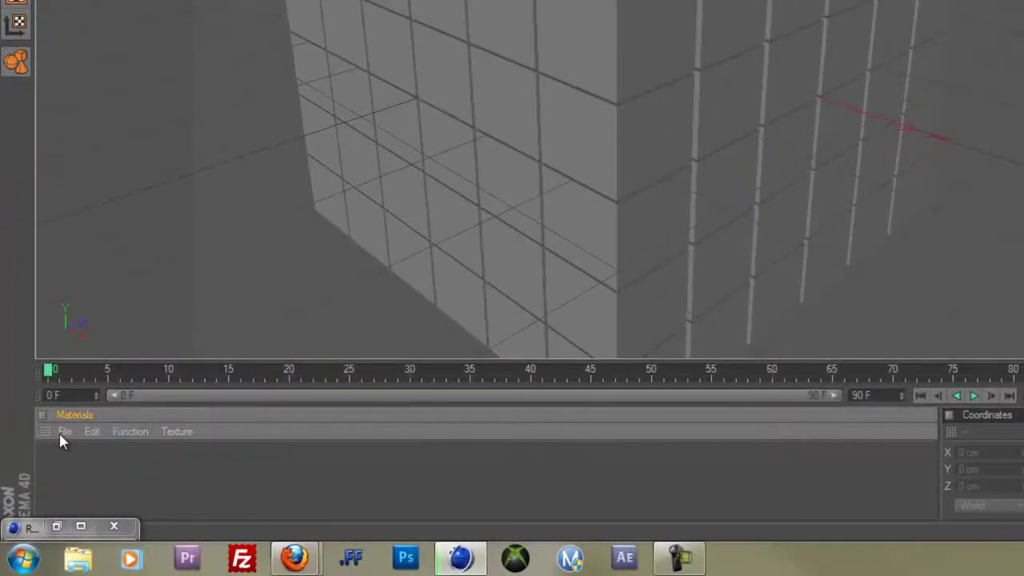
Create a Nukei shader material and set its Diffuse A color to green
click(63, 433)
mouse_move(166, 243)
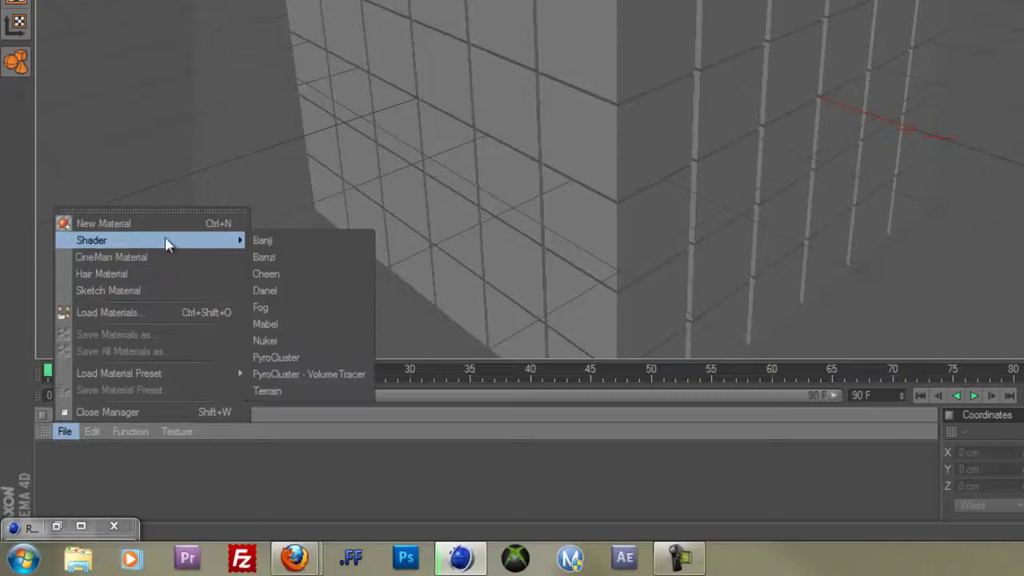
click(306, 342)
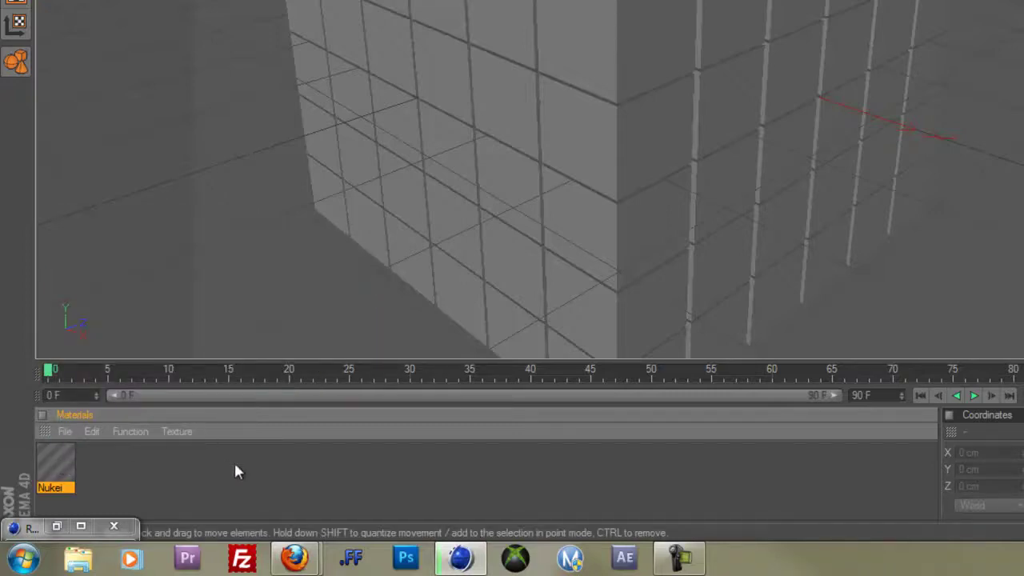
double_click(55, 464)
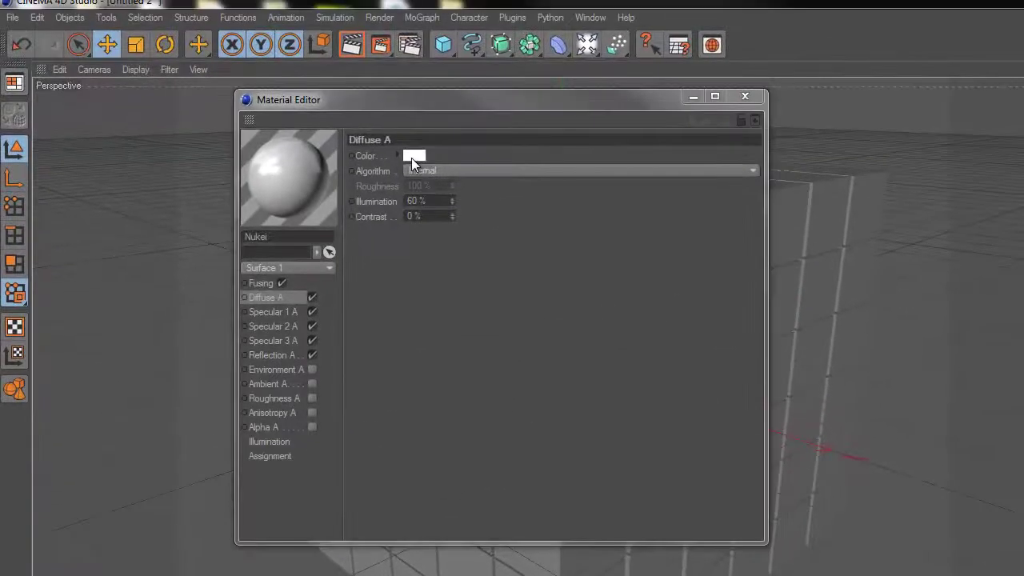
click(412, 157)
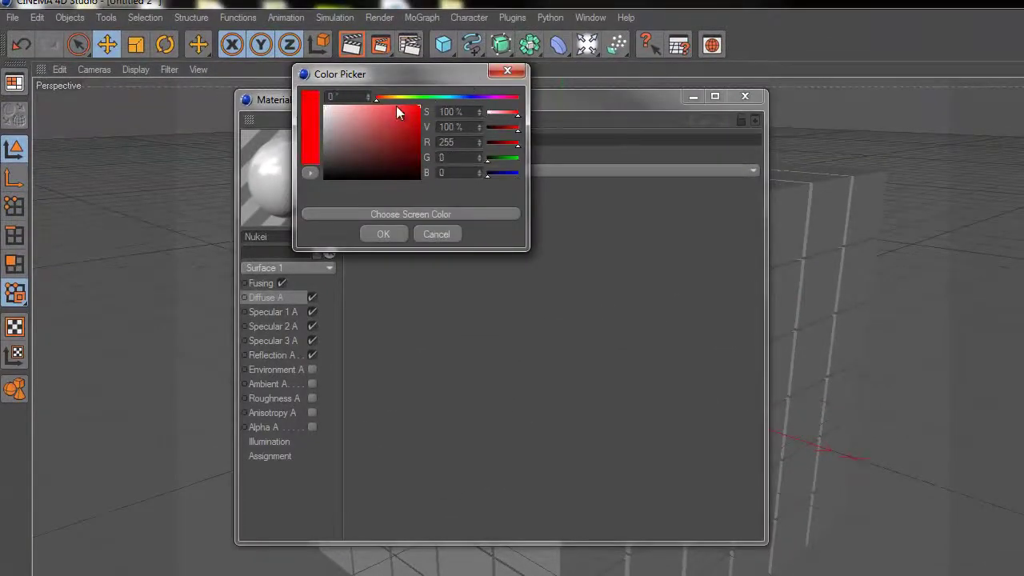
mouse_move(413, 99)
mouse_down()
mouse_move(437, 99)
mouse_move(423, 114)
mouse_up()
click(384, 233)
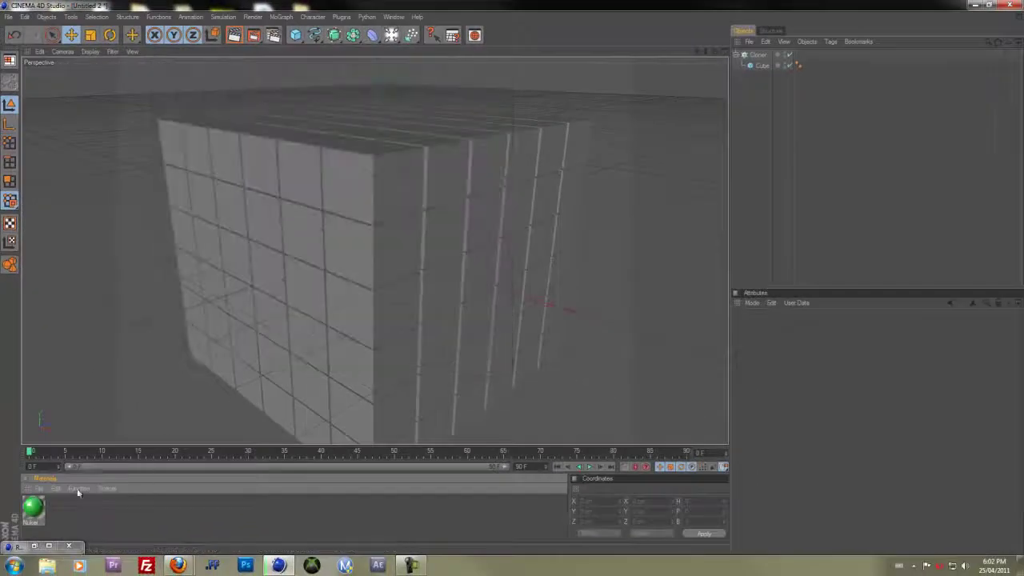
Apply the green Nukei material to the Cloner
drag(467, 206, 380, 246)
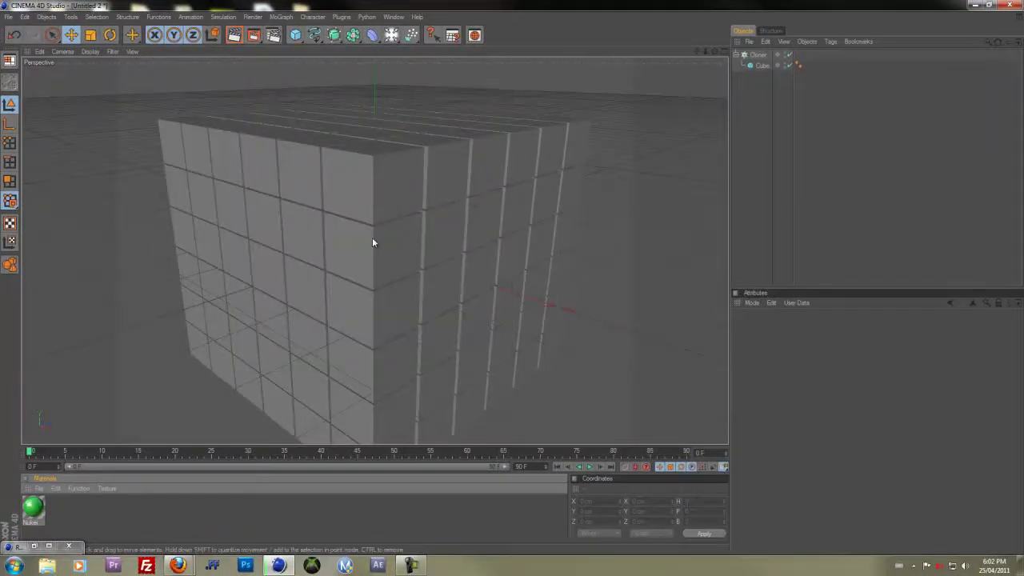
scroll(370, 236, down, 2)
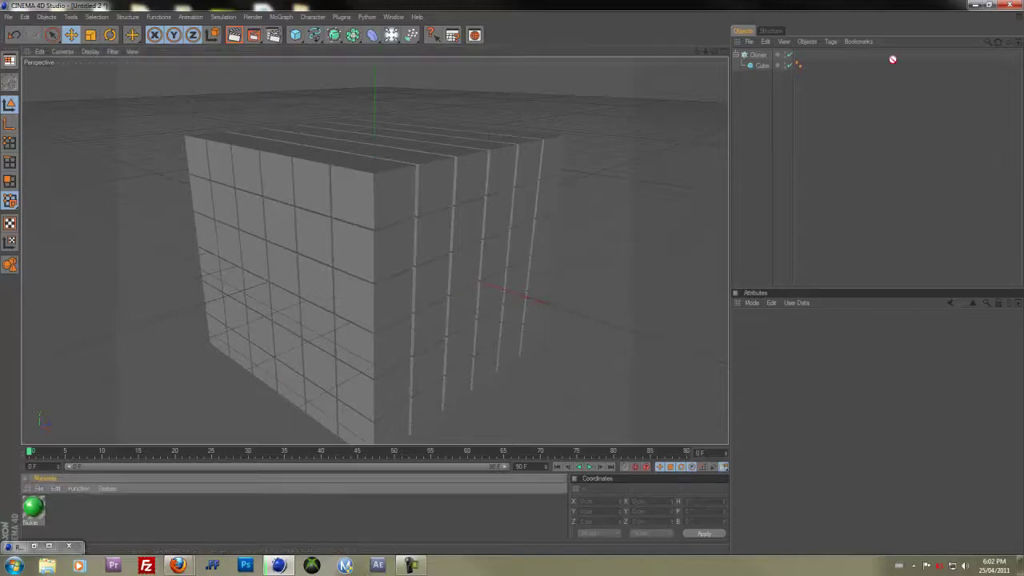
drag(781, 55, 785, 55)
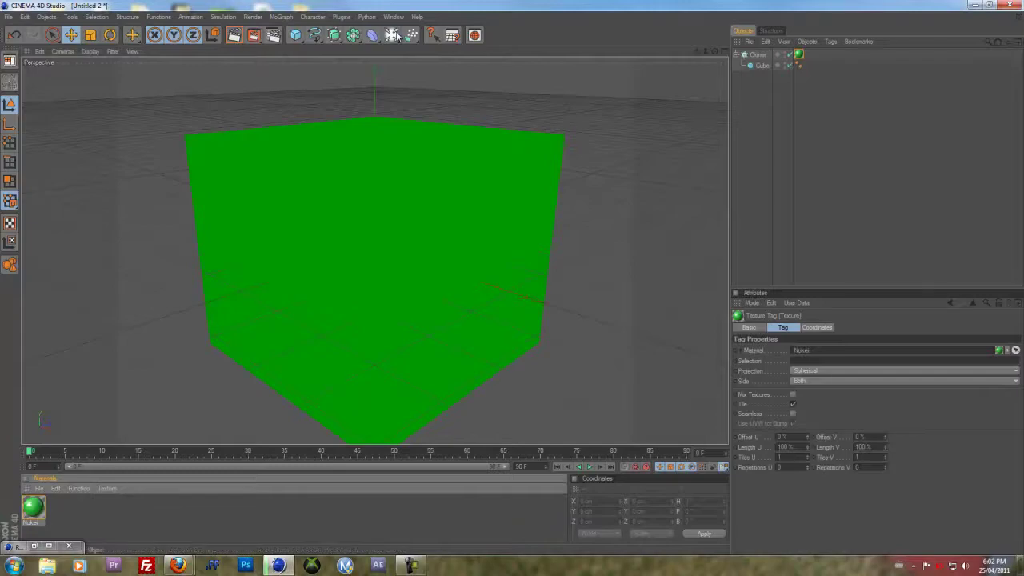
Add a Floor object and lower it beneath the cloned cubes to about Y -284 cm
drag(392, 35, 503, 125)
scroll(361, 200, down, 1)
drag(375, 150, 375, 279)
drag(513, 284, 514, 279)
Texture the floor with the wood image from the desktop, accepting a copy of the image at the document location
double_click(399, 6)
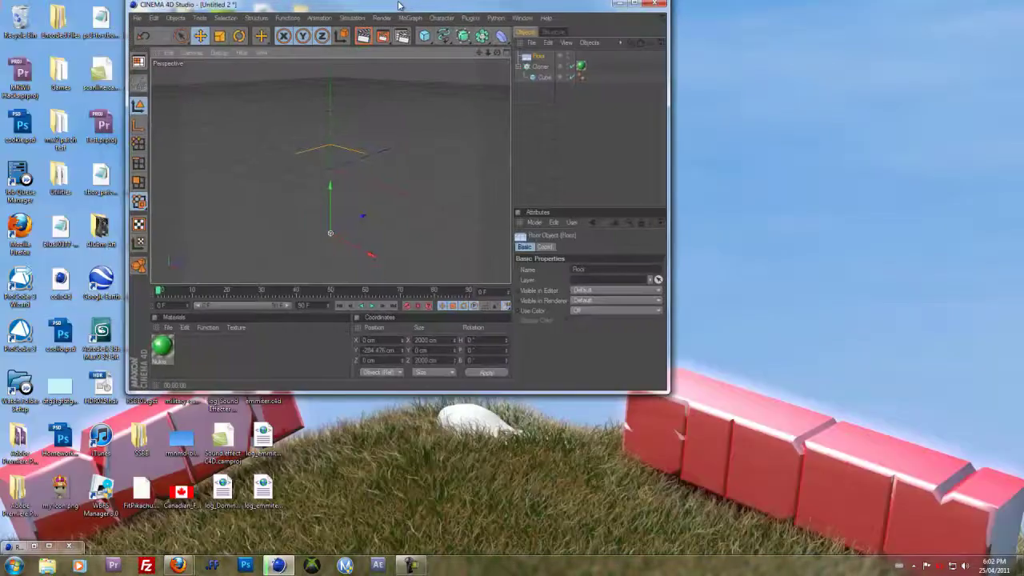
drag(399, 5, 466, 74)
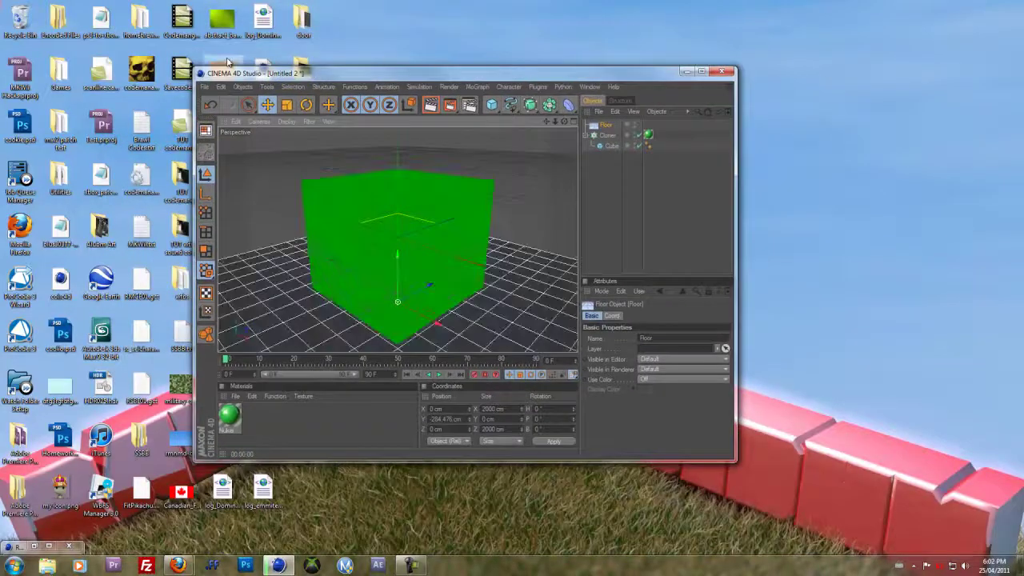
drag(228, 61, 294, 313)
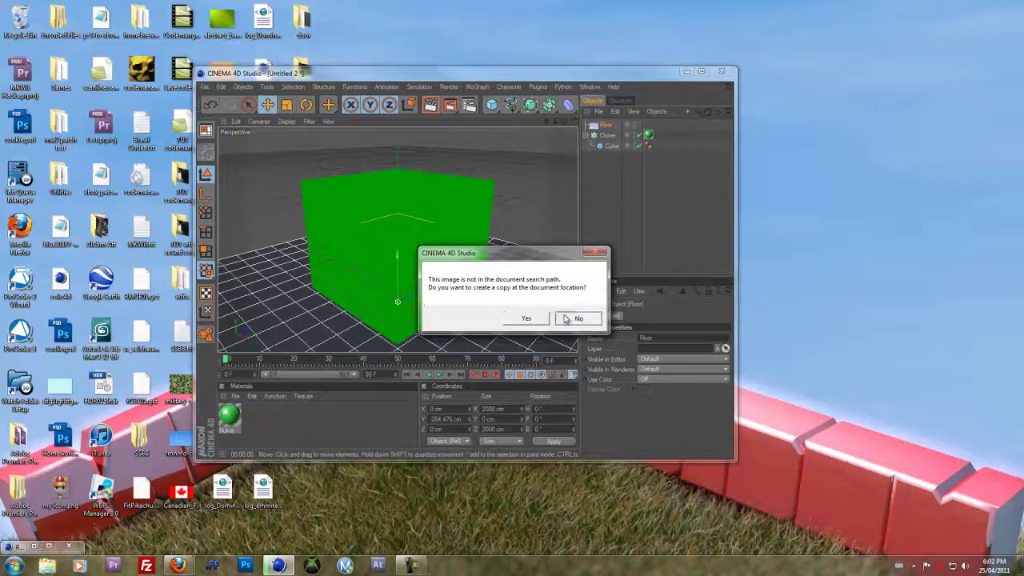
click(537, 320)
click(702, 72)
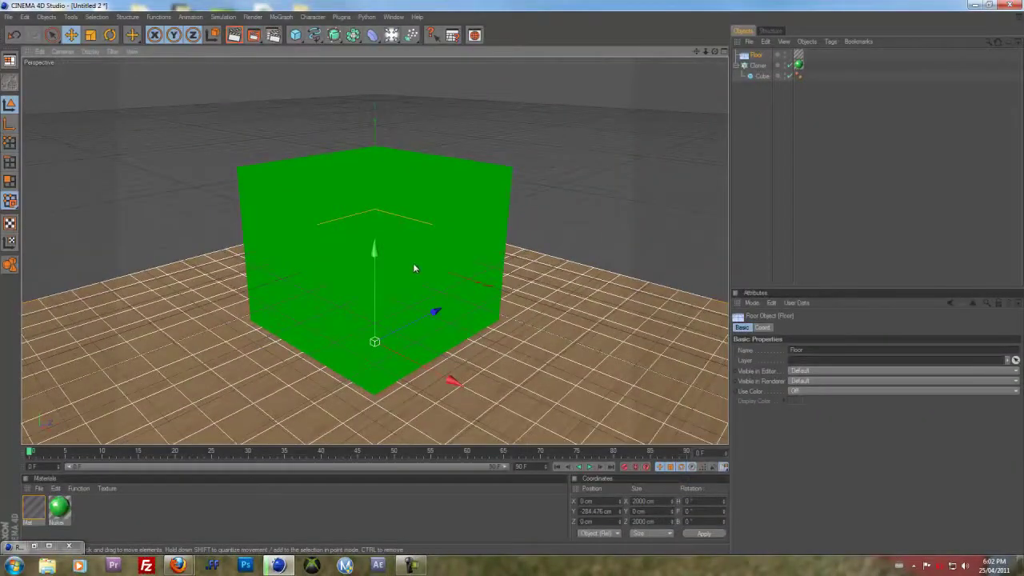
Deselect the floor and render the perspective view to check the green cube on the wood floor
click(413, 268)
click(596, 189)
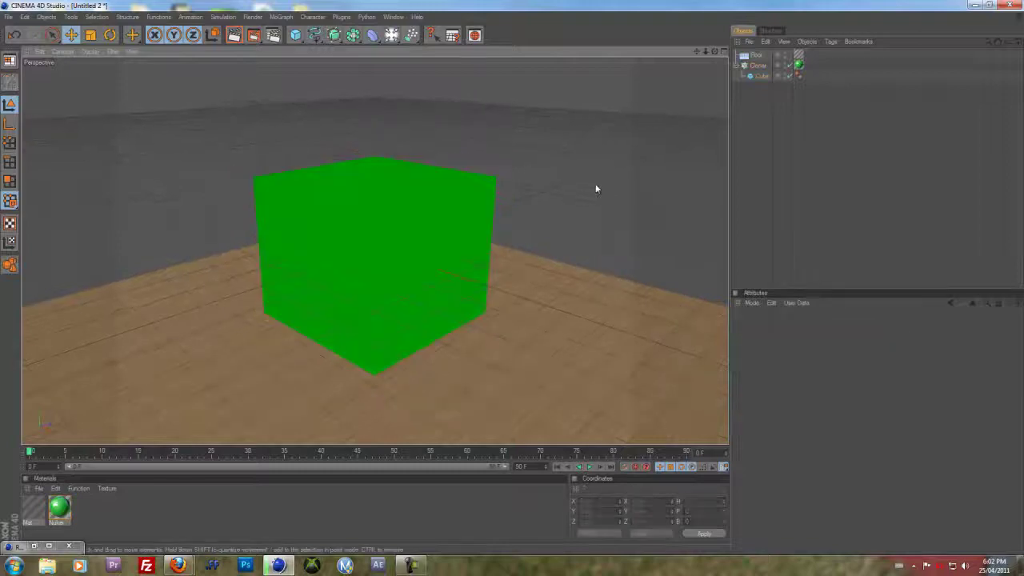
scroll(596, 189, down, 1)
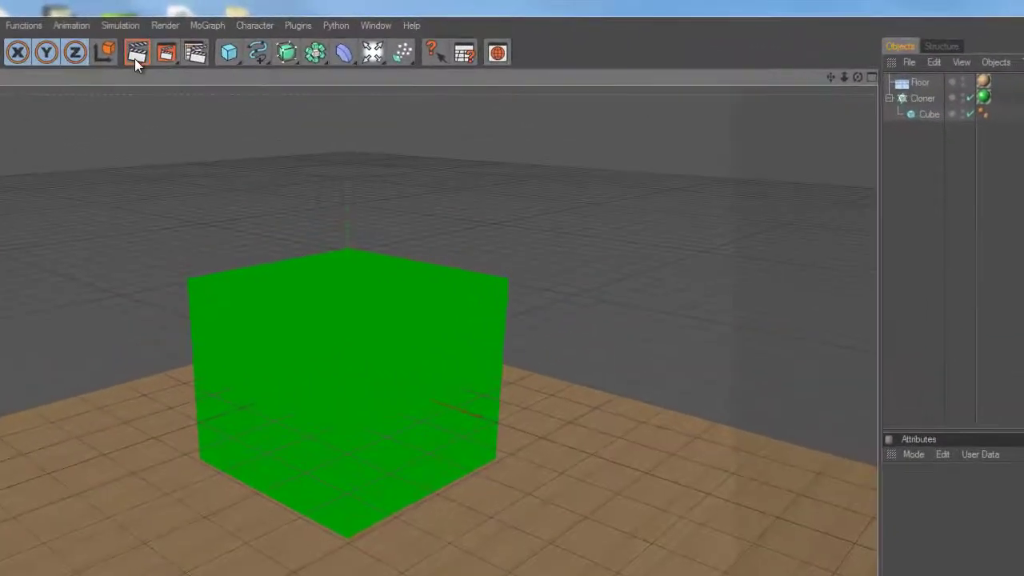
click(137, 56)
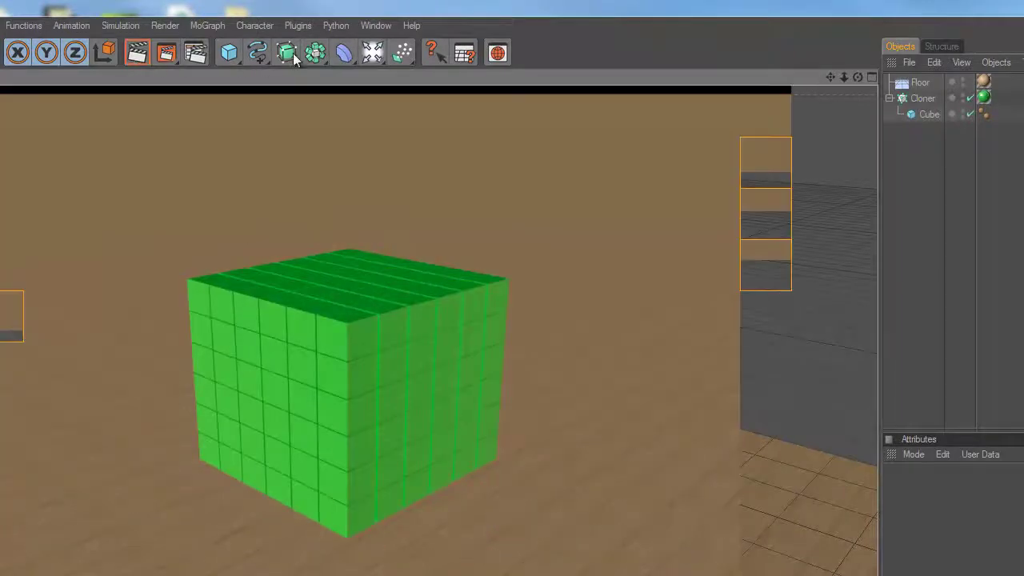
Add a light at about Y 332 cm and Z -658 cm and set its shadow to Shadow Maps (Soft)
click(374, 52)
drag(434, 354, 558, 418)
drag(51, 330, 23, 122)
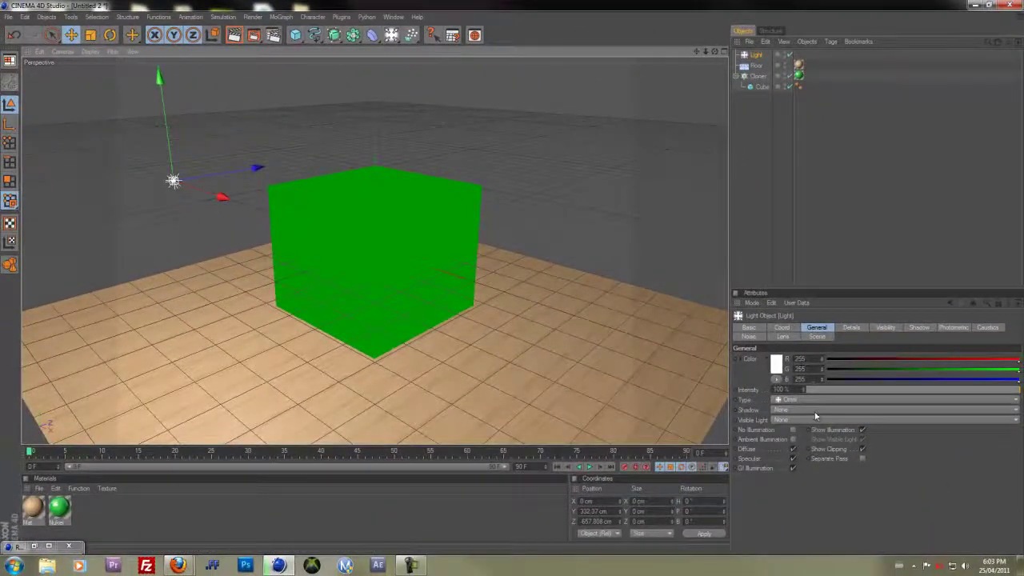
click(815, 411)
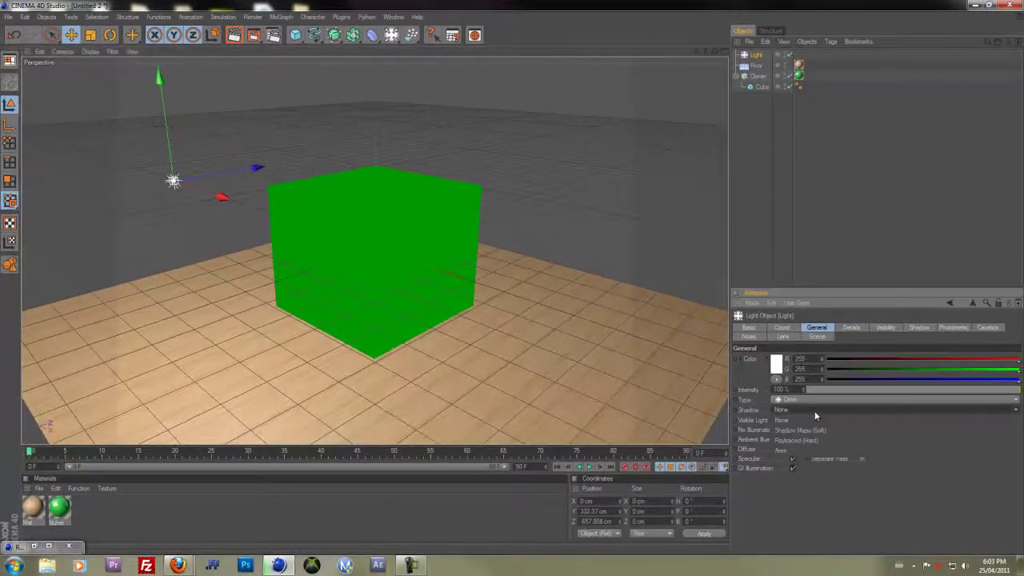
click(808, 431)
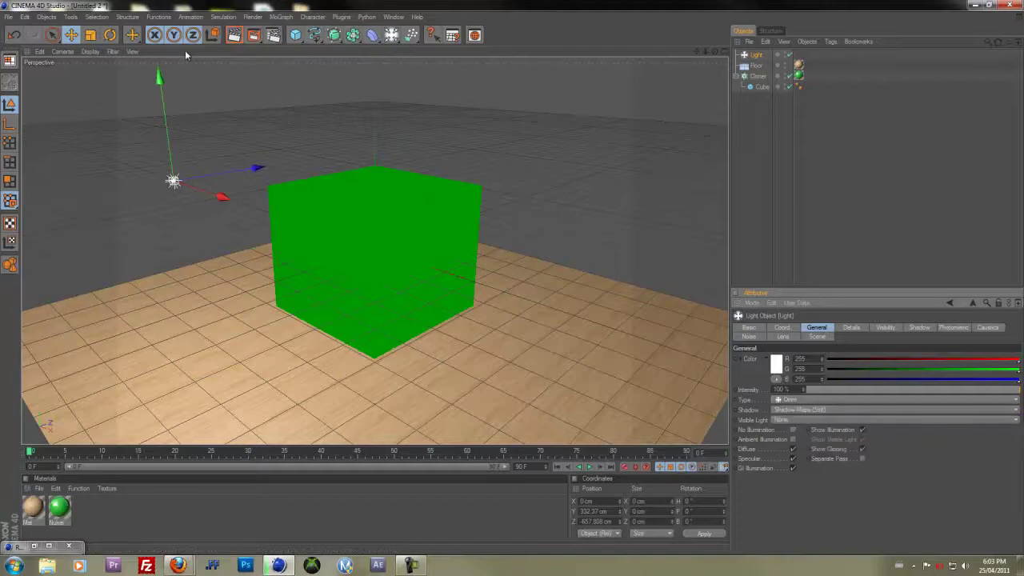
Render the perspective view to check the soft shadow cast by the cubes, and clear the selection
click(234, 35)
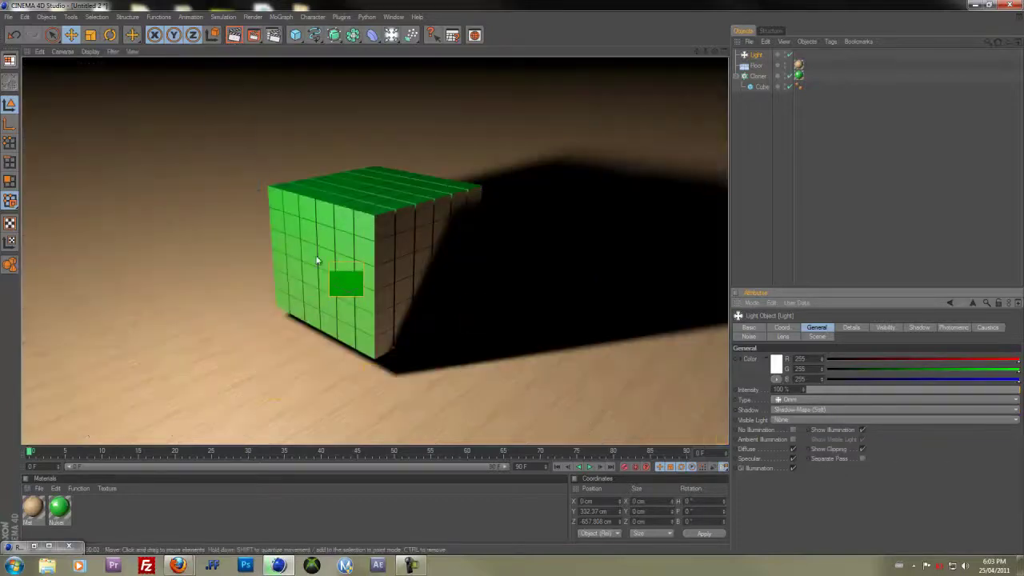
click(361, 134)
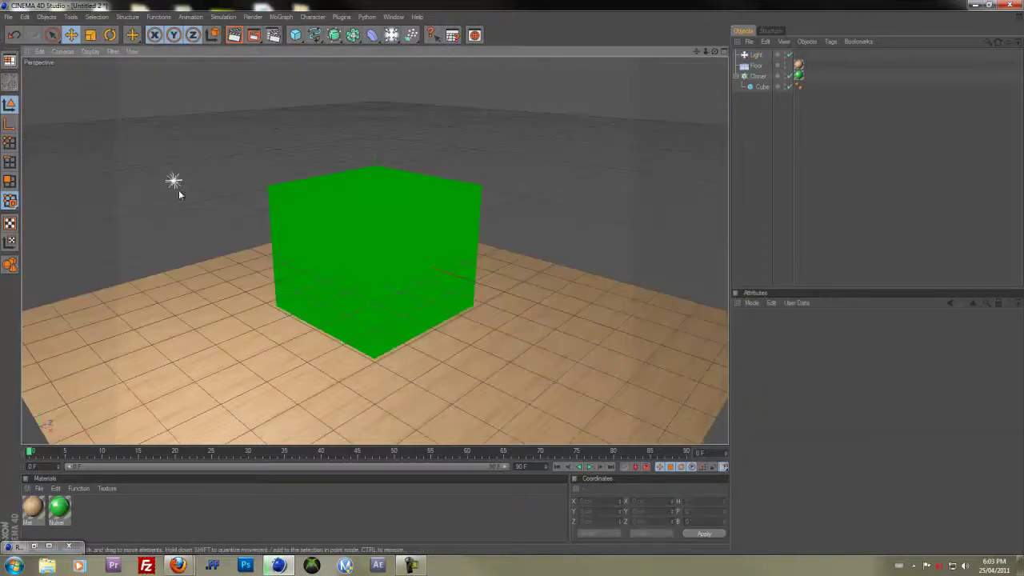
Duplicate the light to the opposite side of the cubes at about X 897 cm and Z 79 cm, and render the view
click(173, 182)
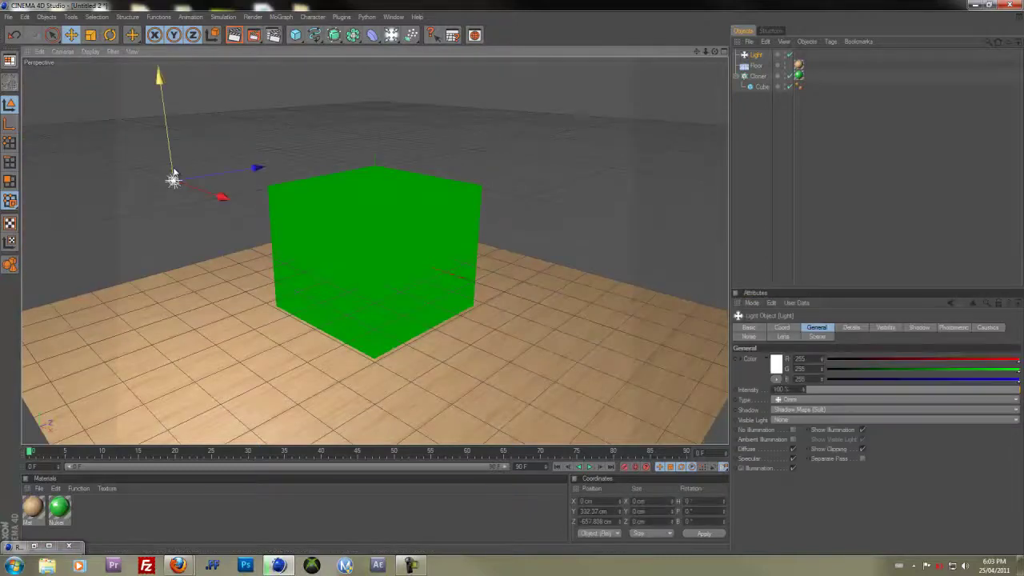
ctrl+drag(174, 180, 392, 146)
drag(445, 169, 528, 293)
click(233, 36)
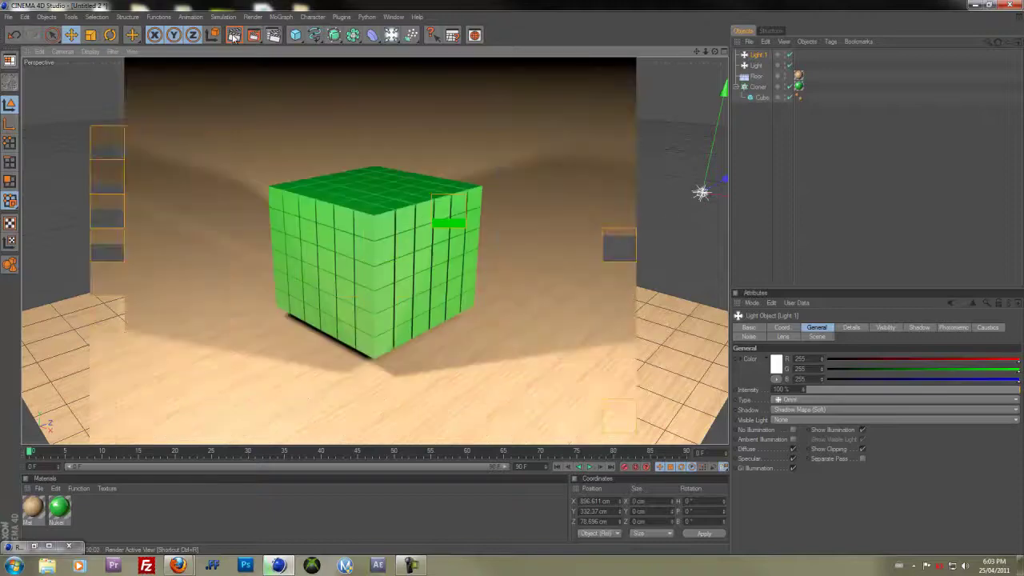
Raise the Cloner high above the floor to about Y 657 cm
click(353, 259)
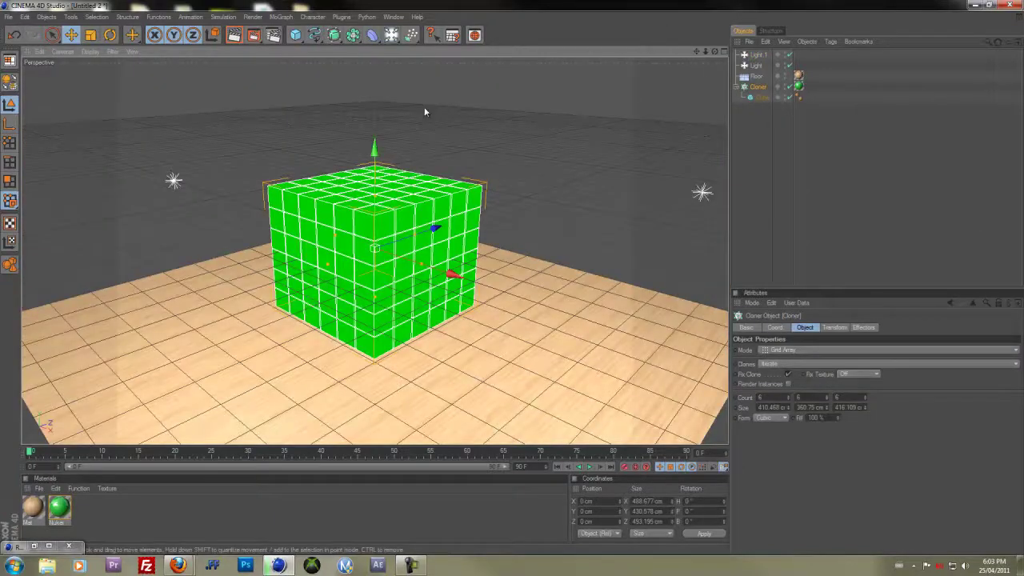
drag(513, 280, 377, 157)
scroll(383, 172, down, 3)
scroll(500, 169, down, 3)
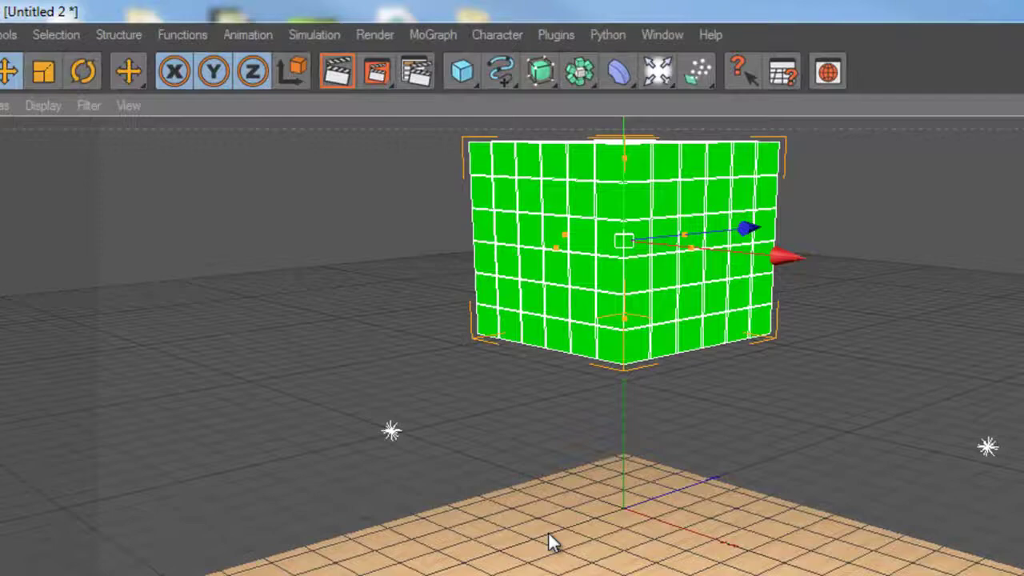
Make the Floor object a dynamics collider
click(548, 531)
click(325, 39)
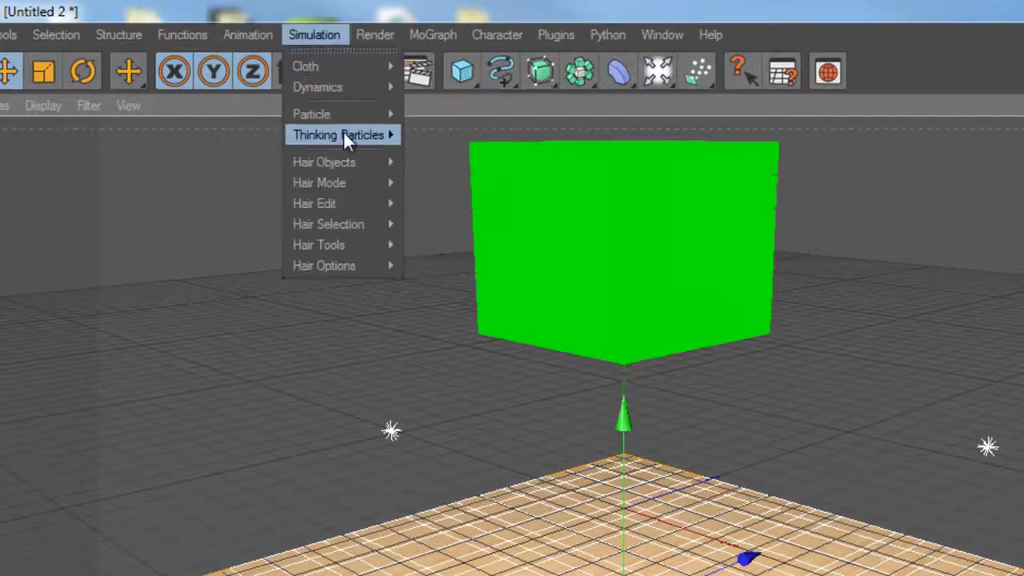
mouse_move(350, 90)
click(465, 94)
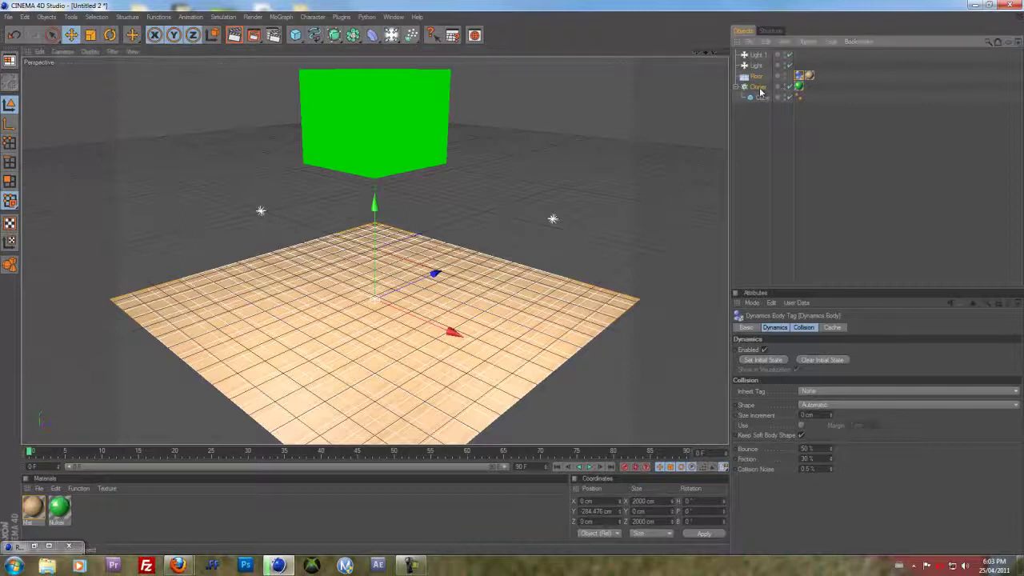
Make the Cube inside the Cloner a dynamics rigid body
click(759, 87)
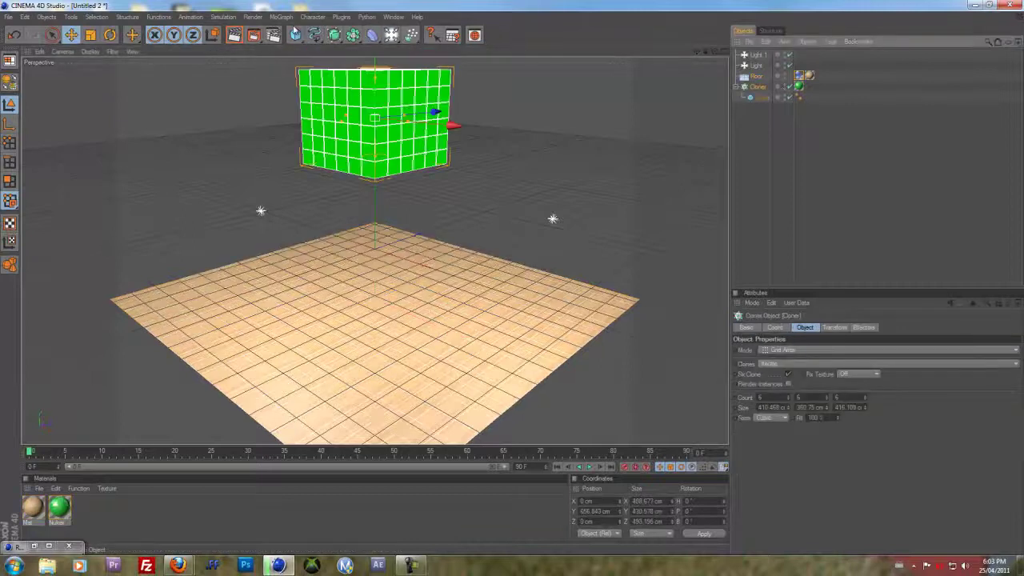
click(760, 96)
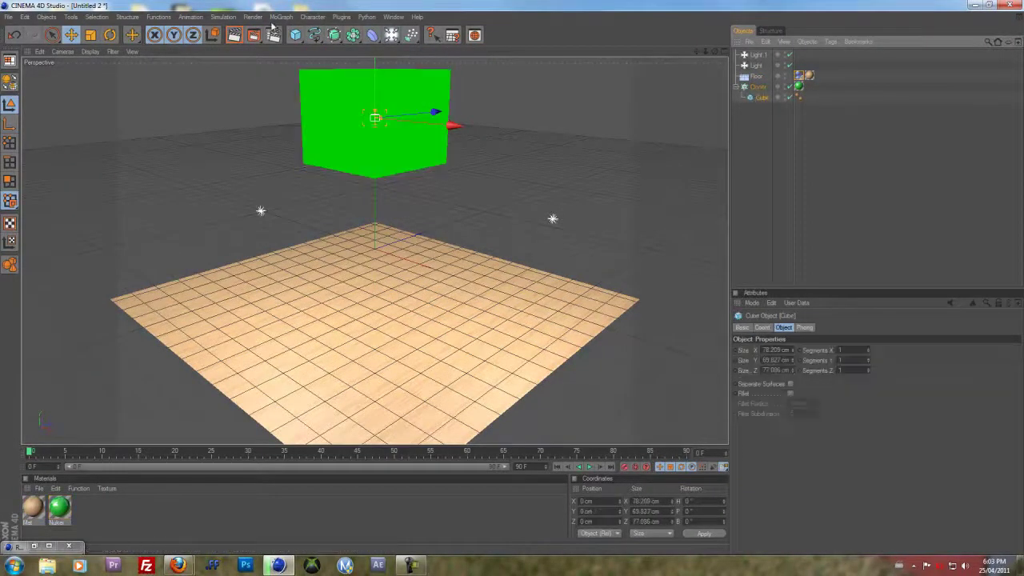
click(232, 16)
mouse_move(242, 42)
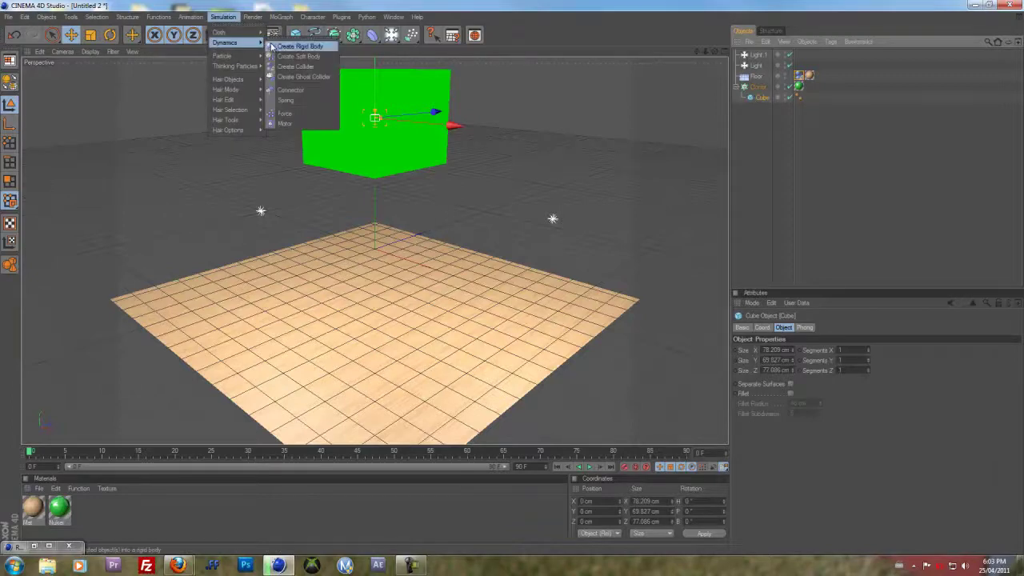
click(298, 46)
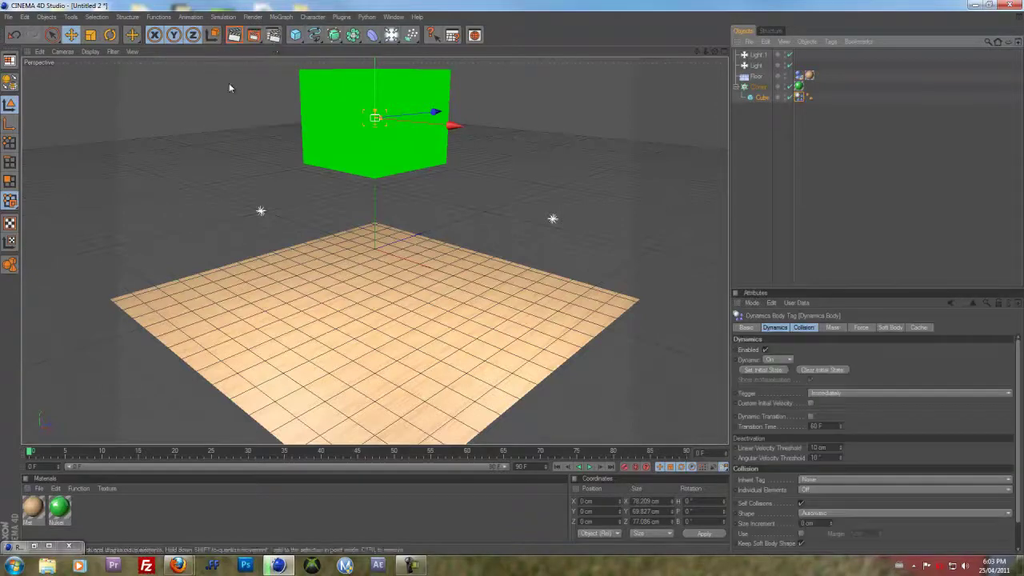
Play the simulation and render the perspective view at about frame 68 to check the falling cubes
click(546, 431)
scroll(547, 430, up, 1)
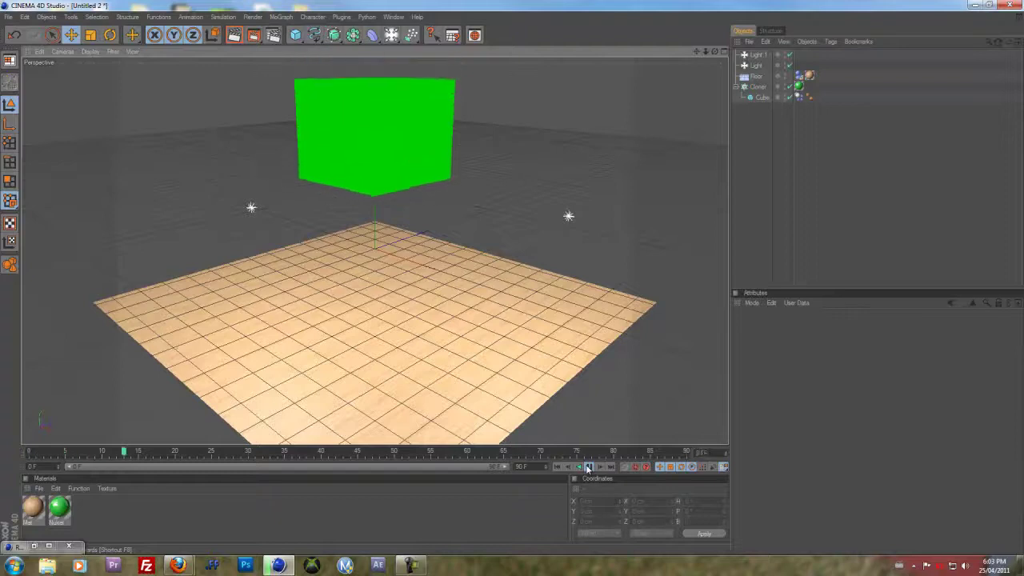
scroll(436, 337, up, 2)
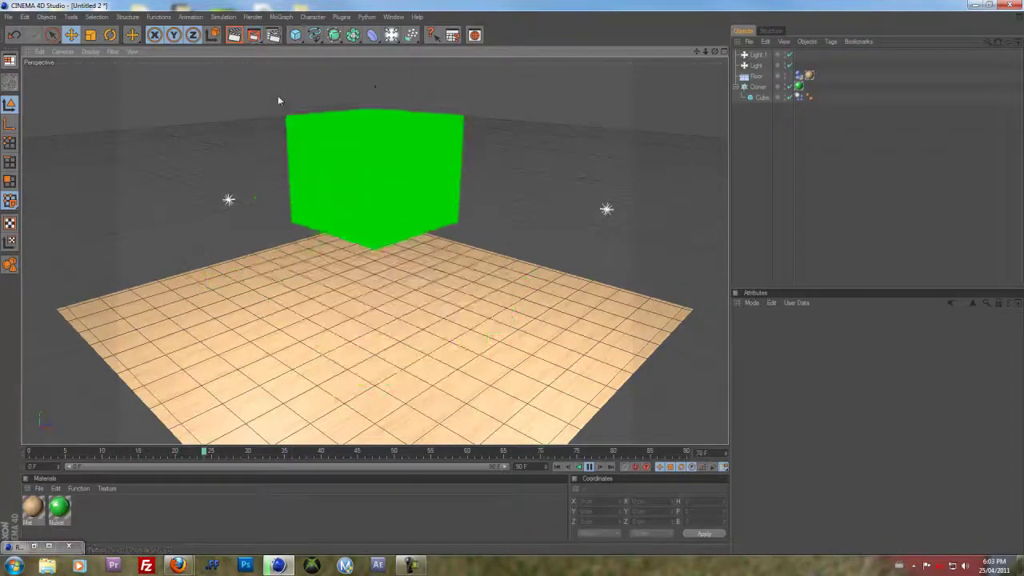
click(239, 43)
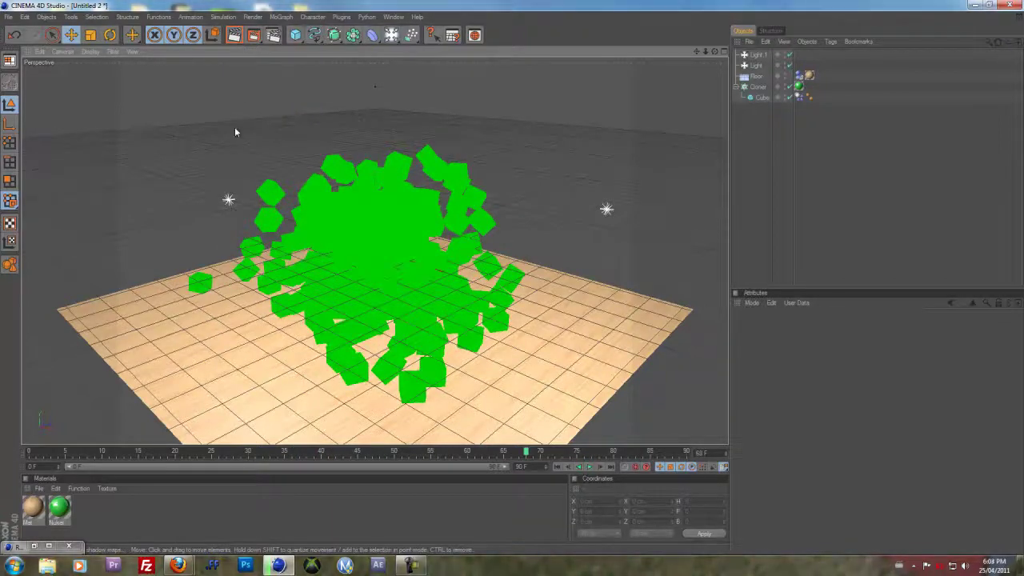
key(ctrl+r)
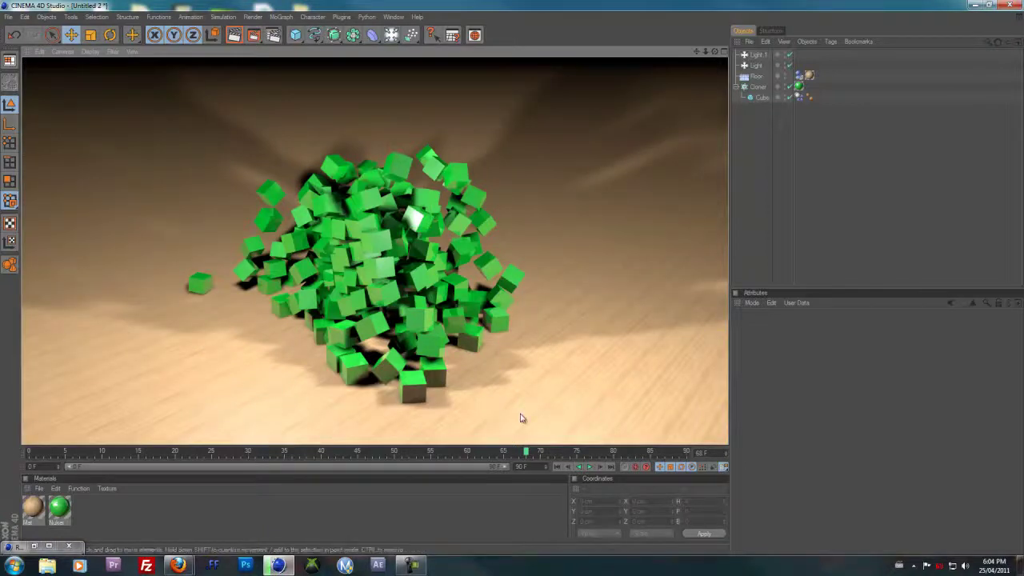
Play the simulation over 200 frames and set the floor's collision bounce to 30% and friction to 95%
click(589, 468)
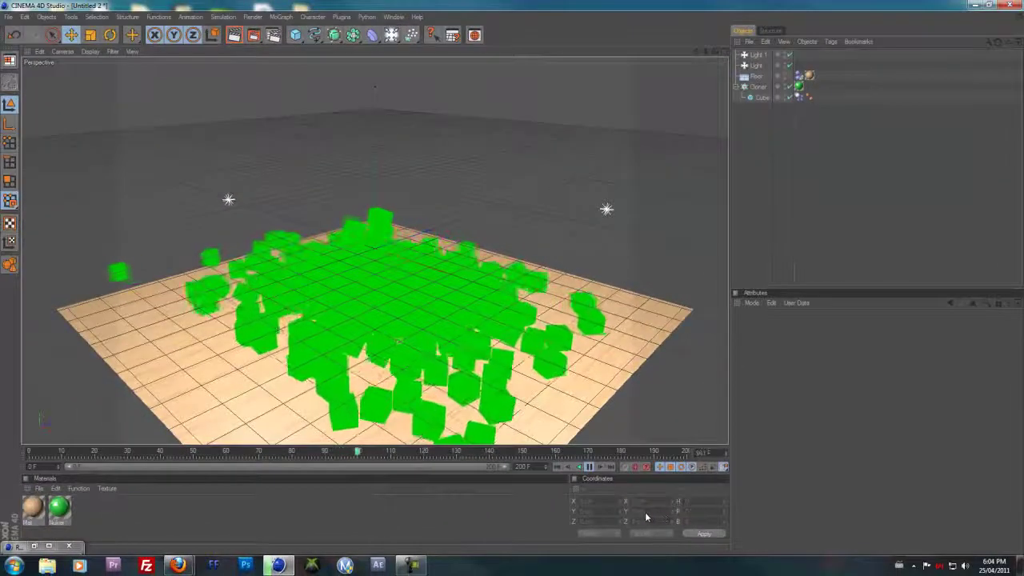
click(582, 409)
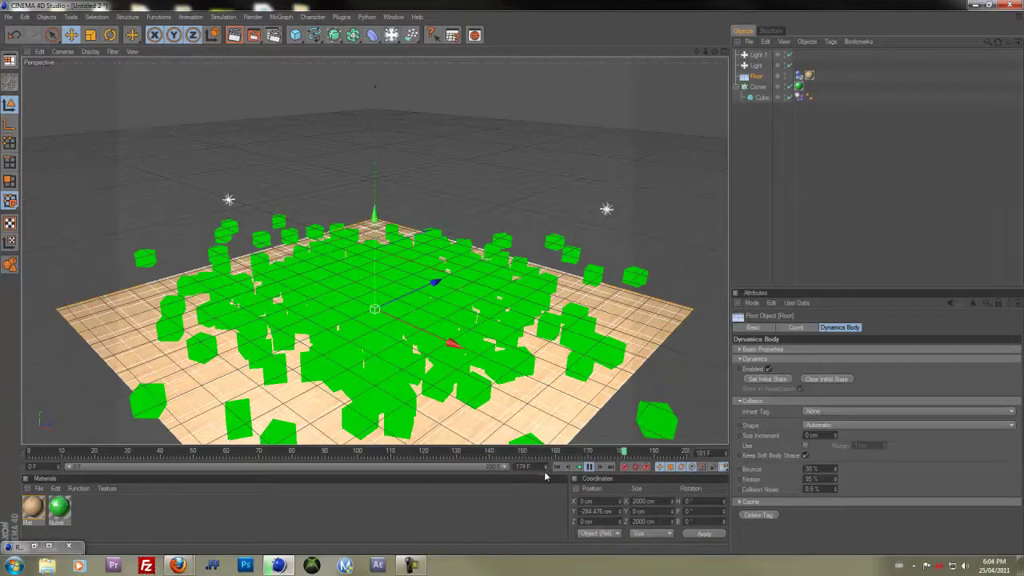
Shorten the animation's end to frame 160 and deselect the floor
drag(545, 472, 546, 471)
click(546, 467)
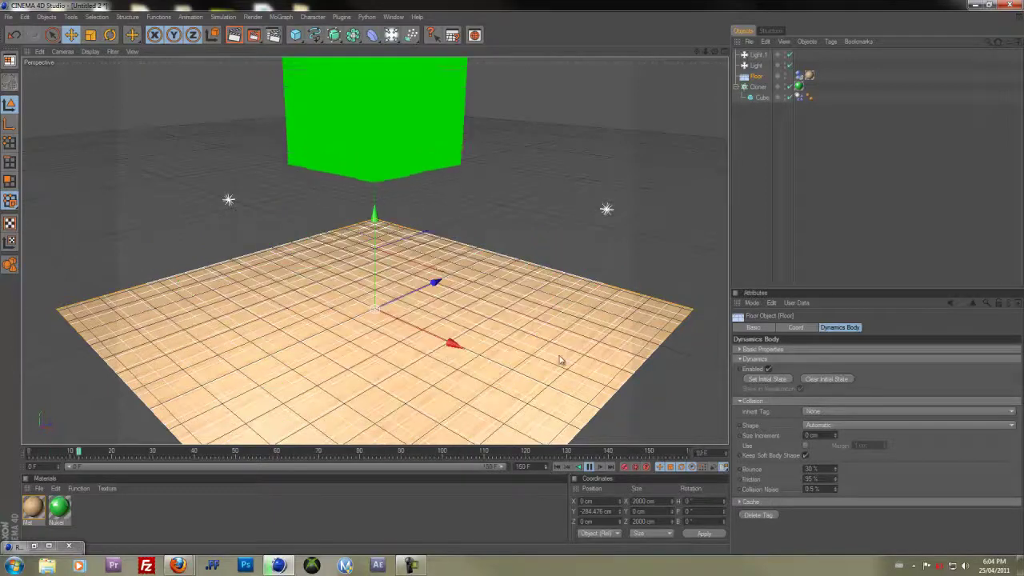
click(868, 229)
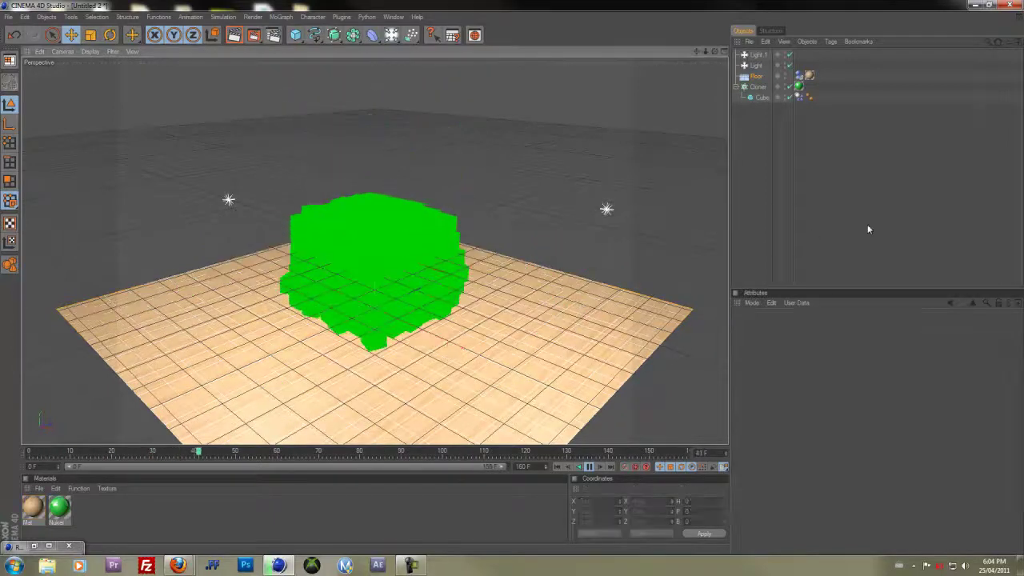